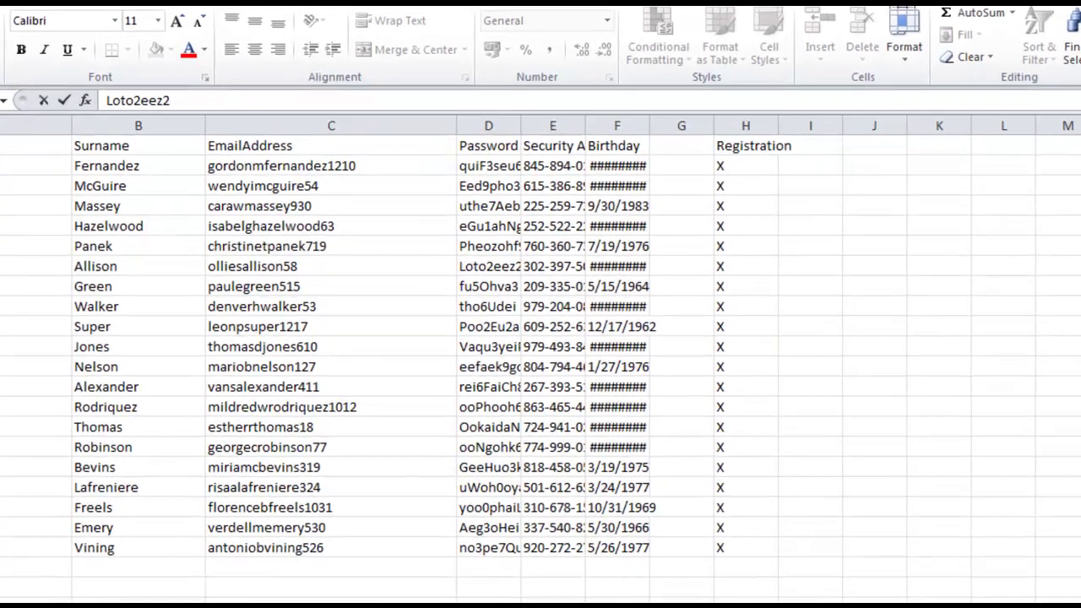
Switch from the Excel account list to the Digi Traffic Accelerator Create Accounts form
key("alt+Tab")
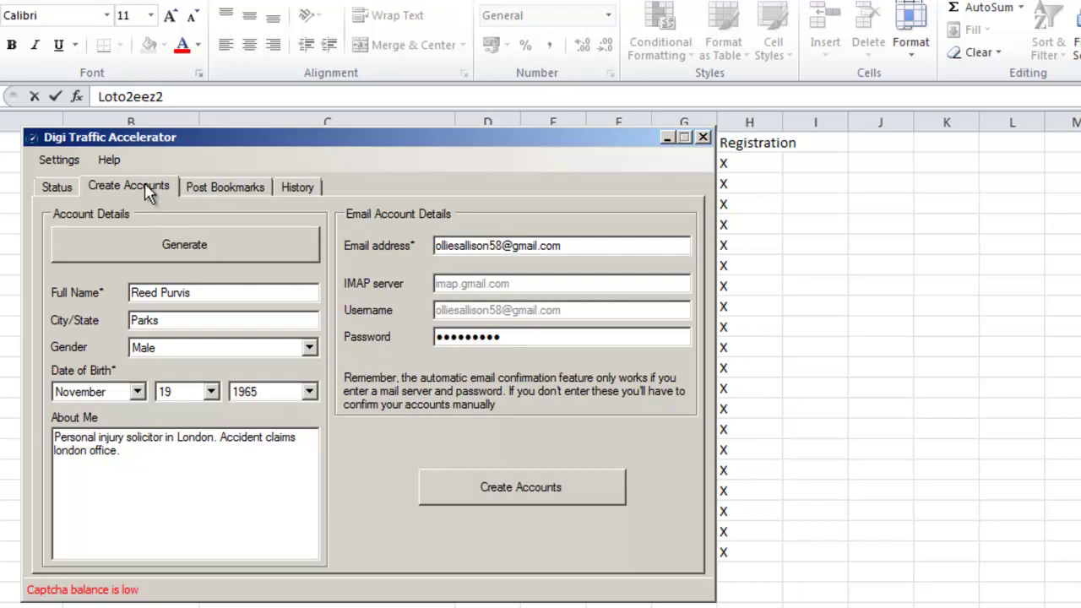
Generate a random female profile from Big Lake, born September 14, 1984, and review its About Me text
left_click(169, 249)
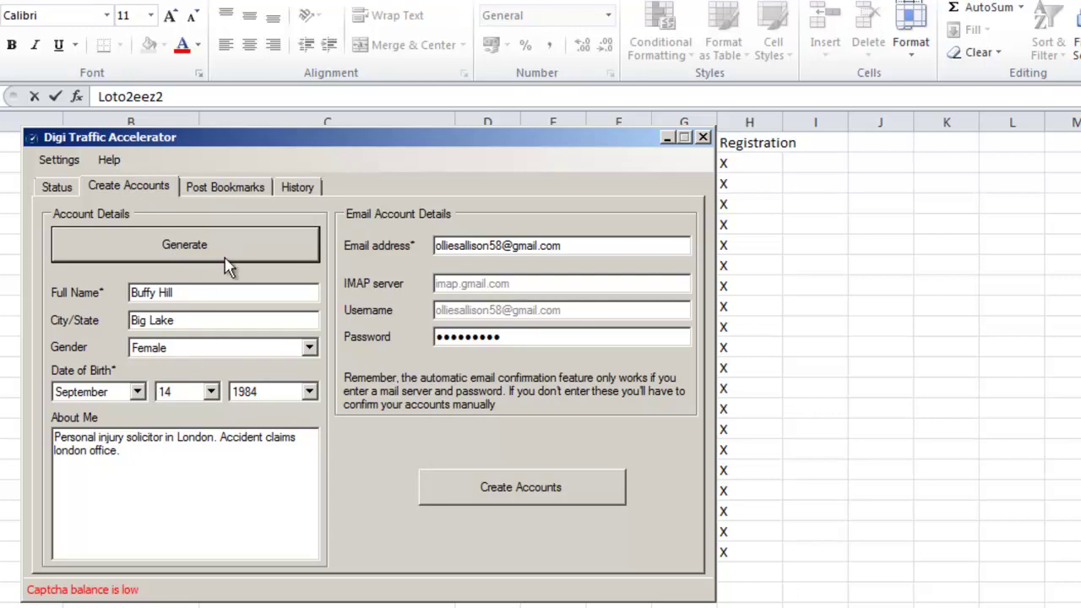
left_click_drag(124, 451, 49, 440)
left_click(103, 440)
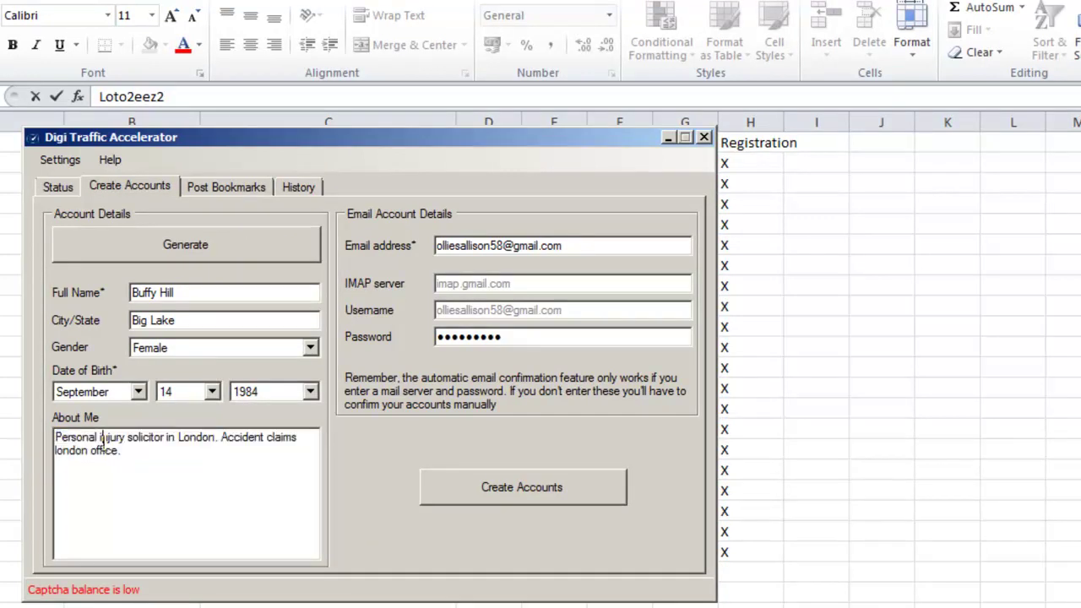
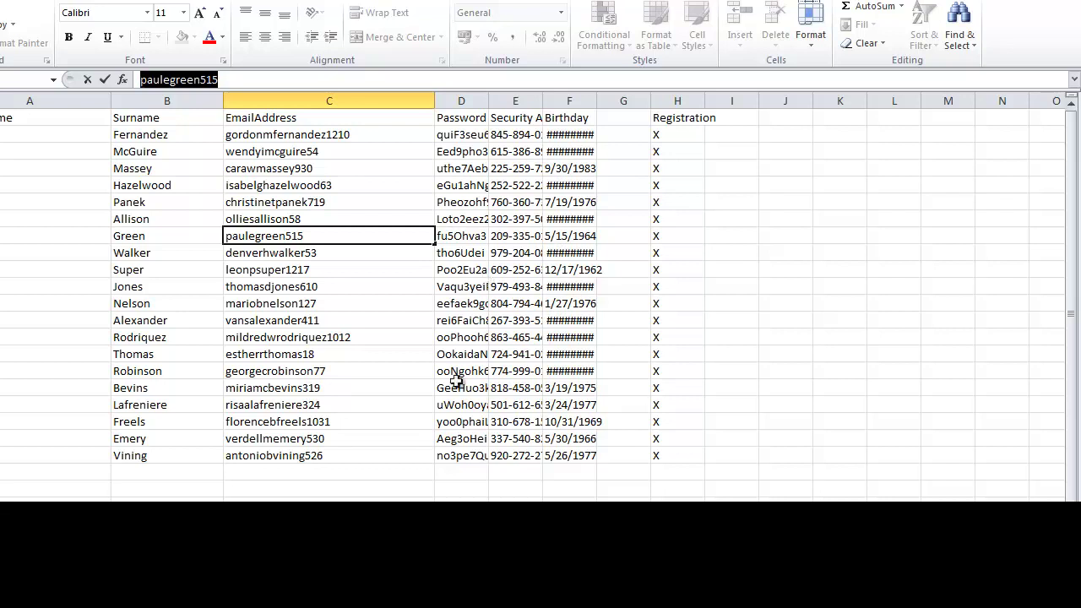
Replace the old Email address with the next Gmail account name, checking IMAP and username fields
key("alt+Tab")
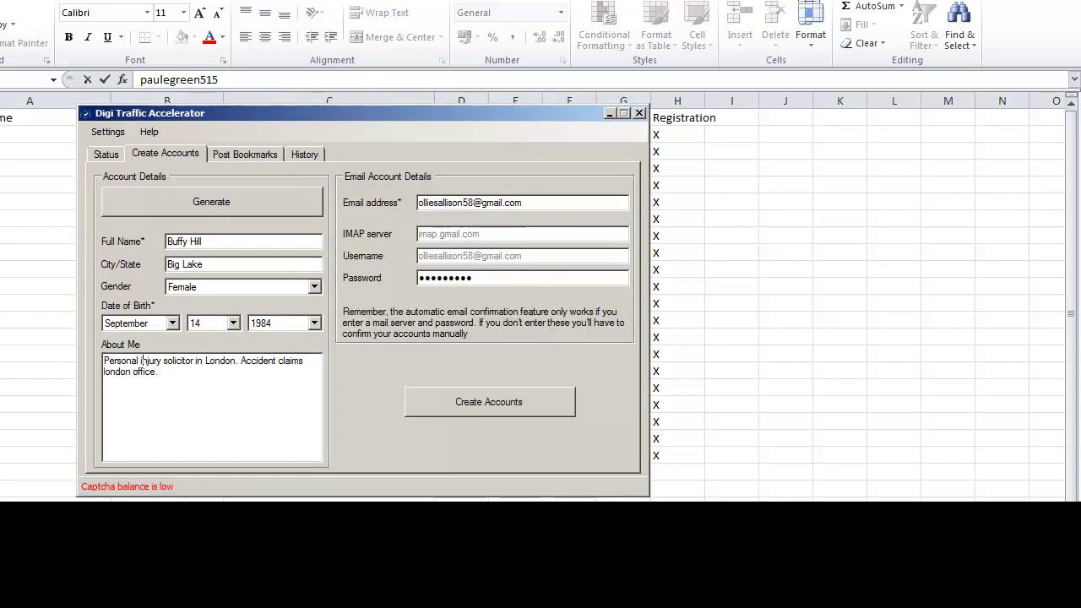
left_click_drag(477, 203, 415, 206)
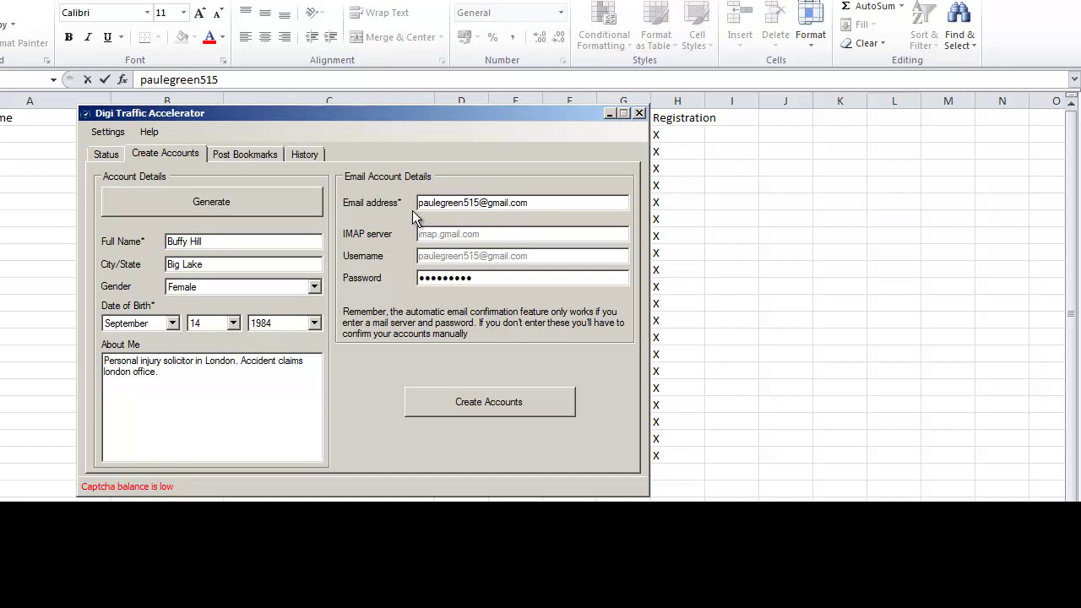
left_click(547, 203)
left_click(493, 233)
left_click(543, 256)
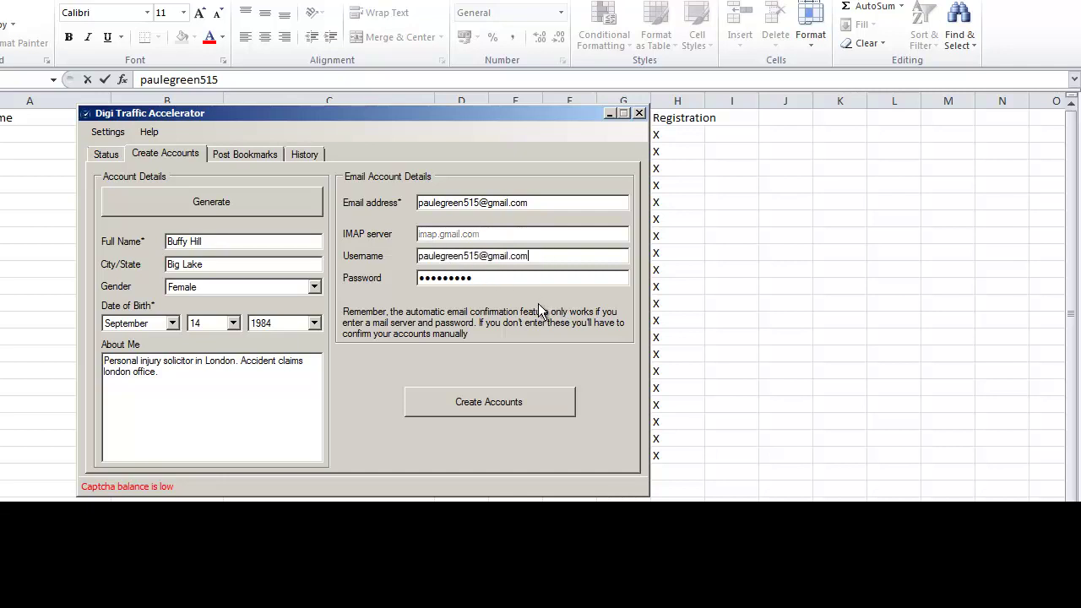
Copy the Green row's password from the spreadsheet into the Password field
key("alt+Tab")
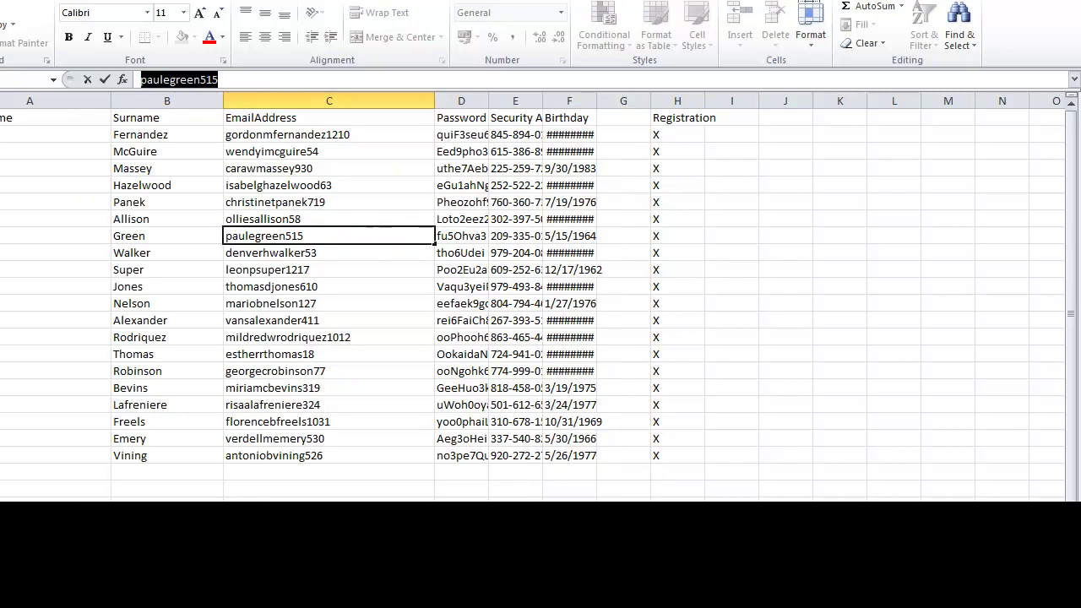
left_click(498, 99)
left_click_drag(488, 101, 564, 101)
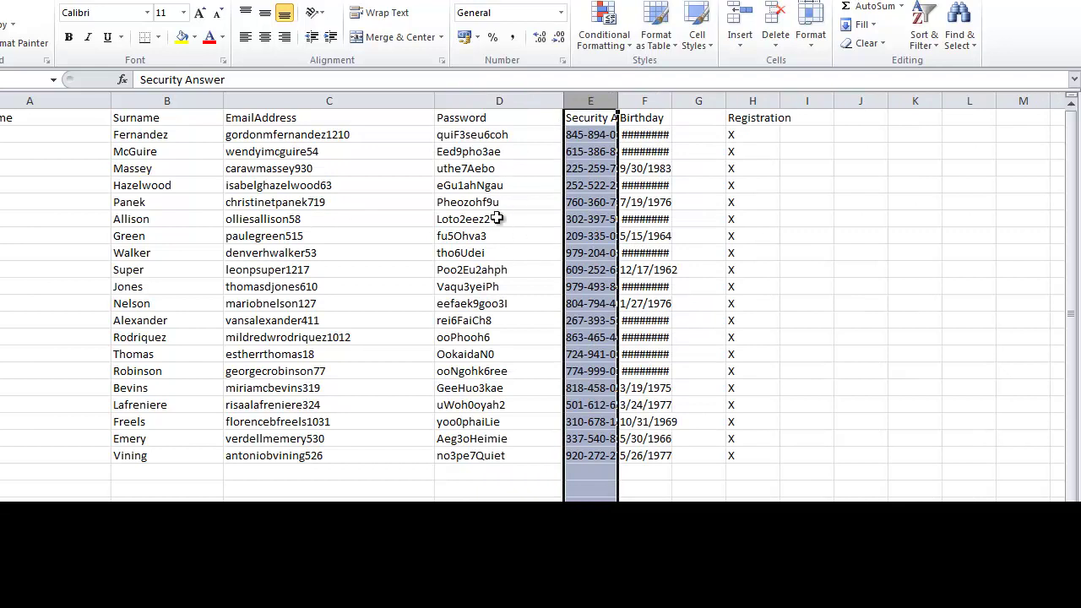
left_click(469, 237)
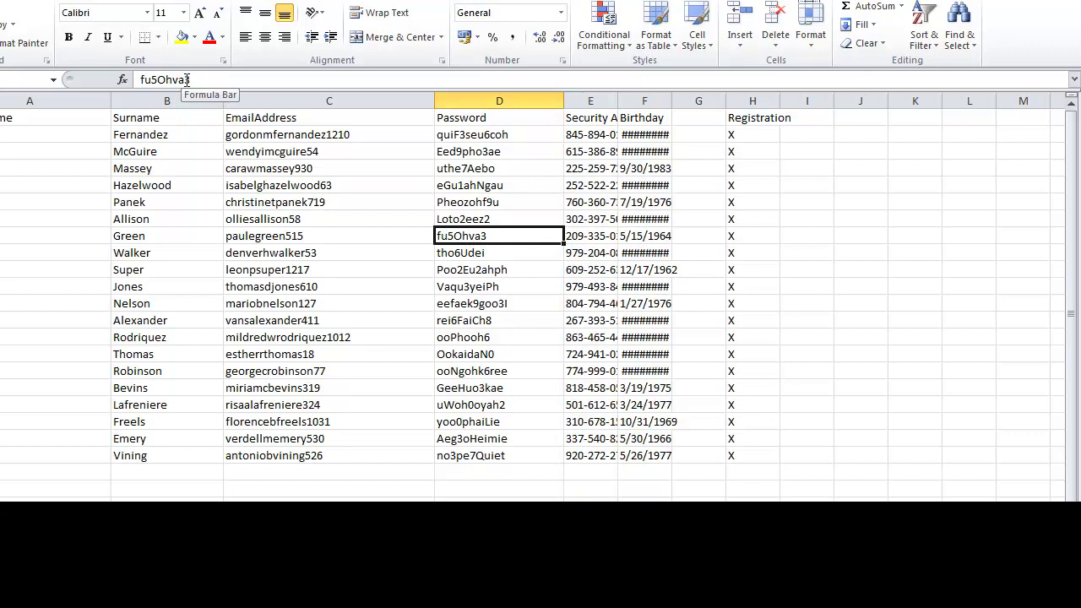
left_click(175, 80)
double_click(175, 80)
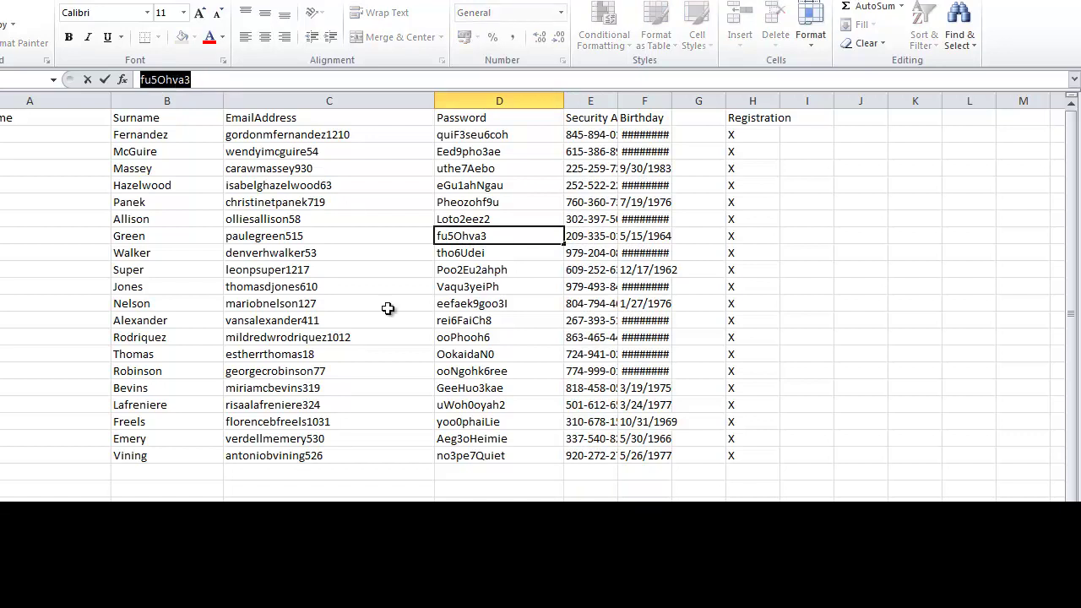
key("alt+Tab")
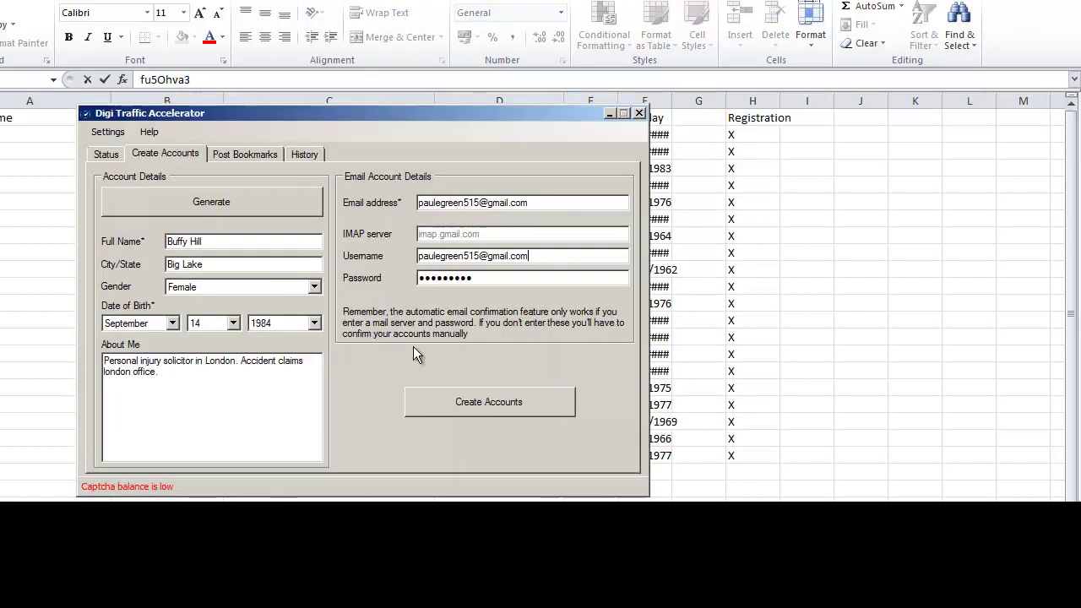
left_click(477, 283)
double_click(448, 278)
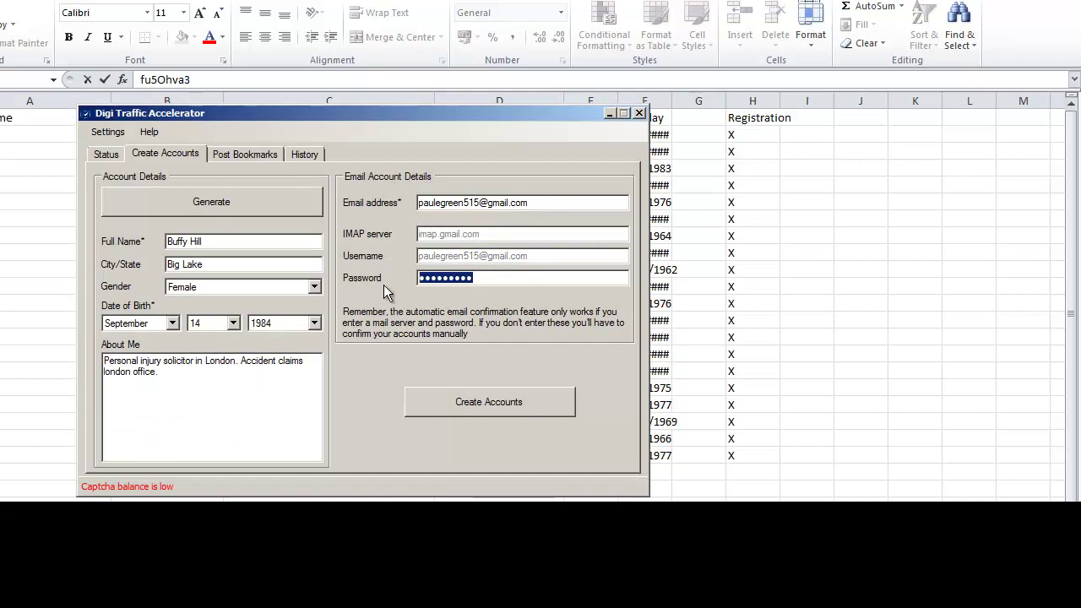
key("ctrl+v")
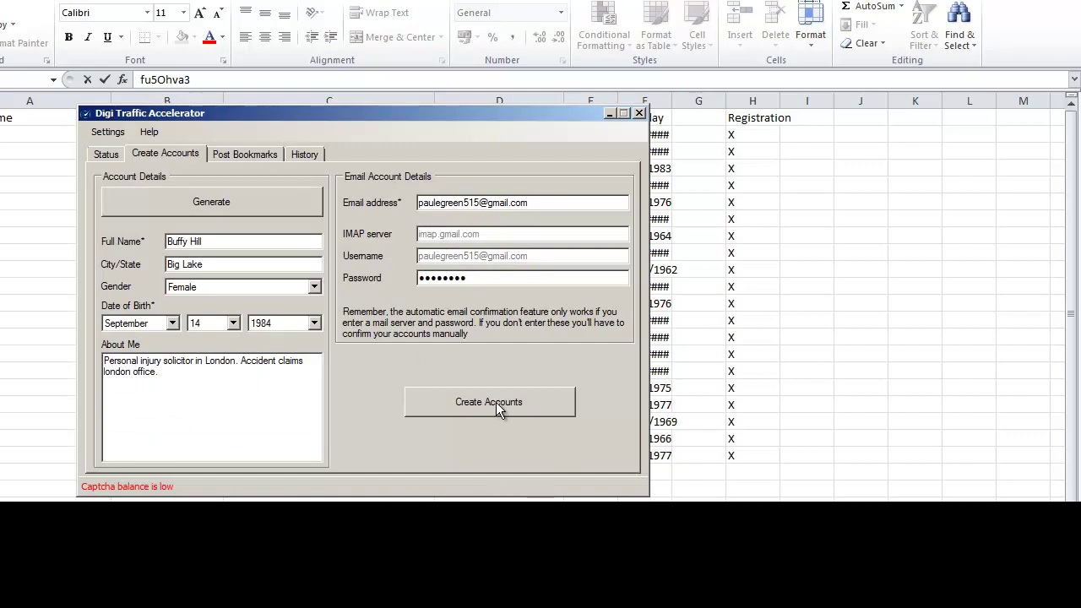
Start creating the bookmarking accounts and watch the Status overview
left_click(496, 403)
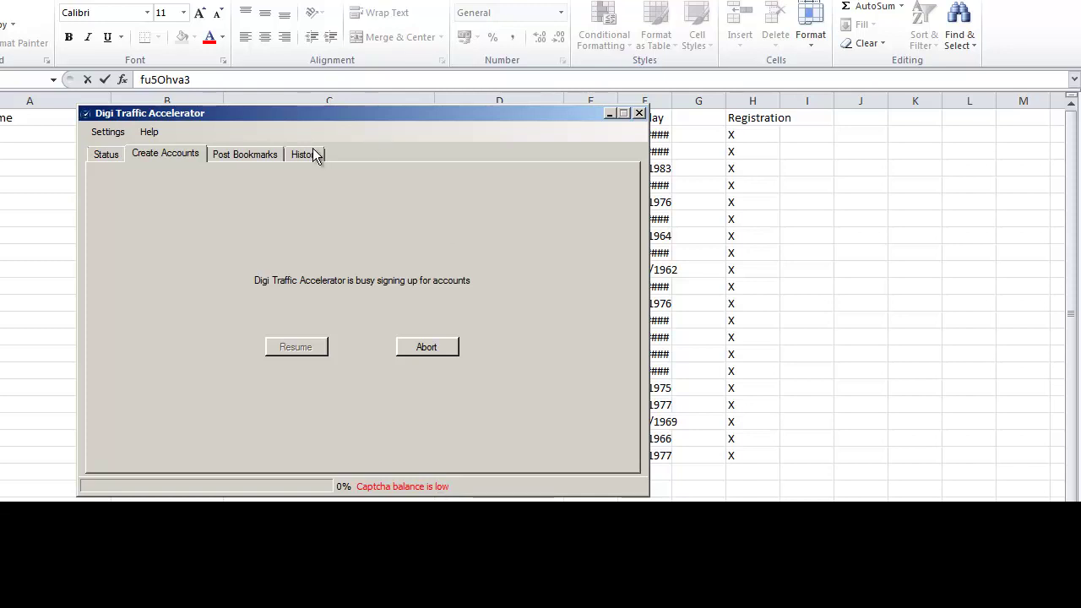
left_click(106, 157)
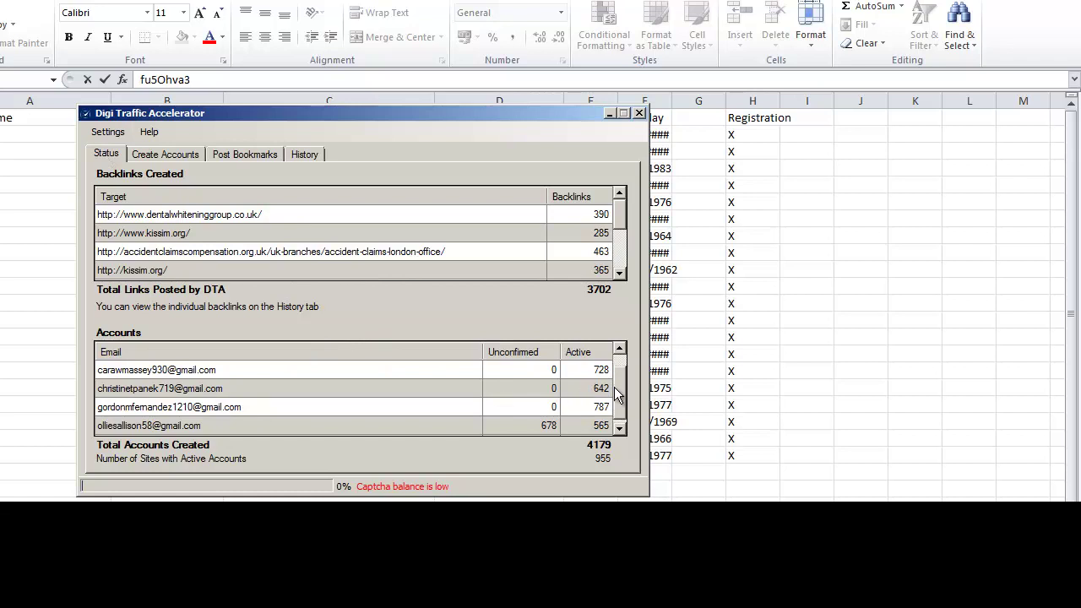
scroll(621, 380, "down", 1)
scroll(621, 381, "up", 1)
scroll(622, 381, "down", 1)
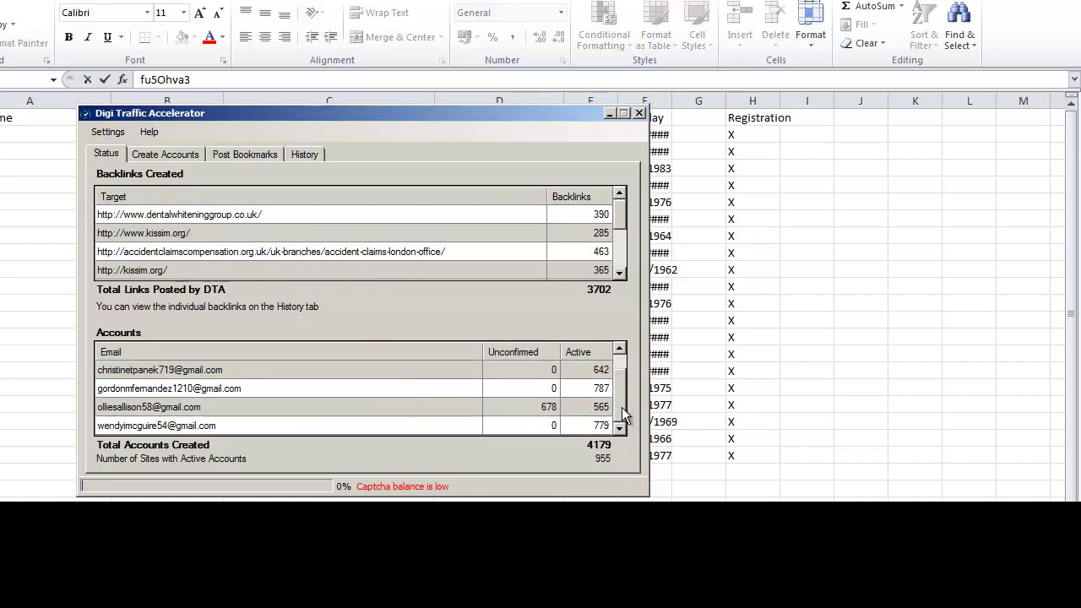
scroll(622, 384, "up", 1)
scroll(622, 397, "down", 1)
Scroll the Accounts table to review the Gmail accounts and the 4179 accounts-created total
scroll(622, 397, "up", 1)
scroll(621, 385, "down", 1)
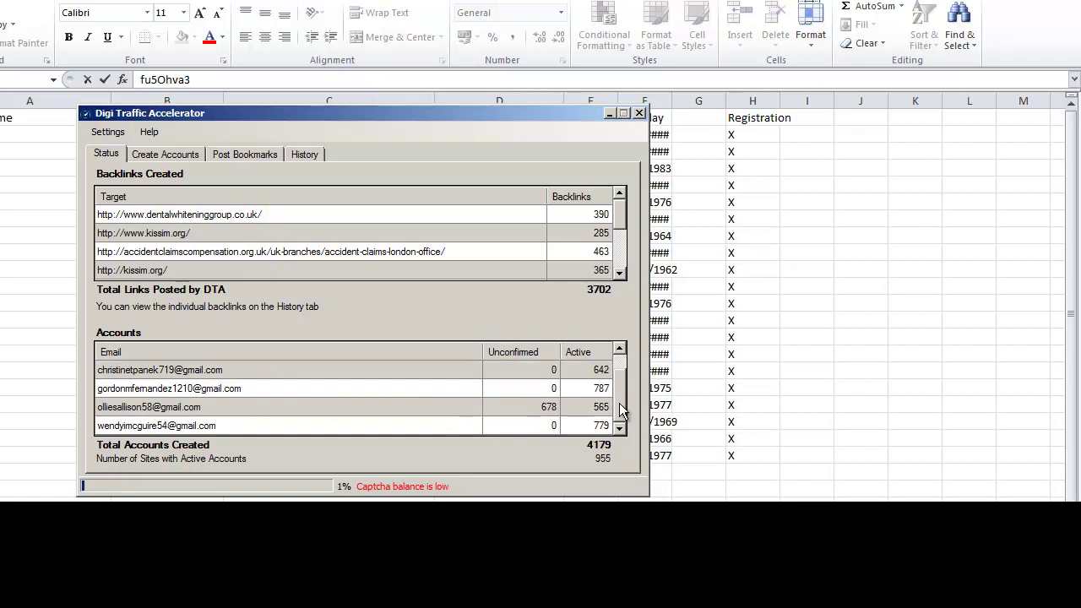
scroll(619, 373, "up", 1)
scroll(620, 382, "down", 1)
scroll(622, 388, "up", 1)
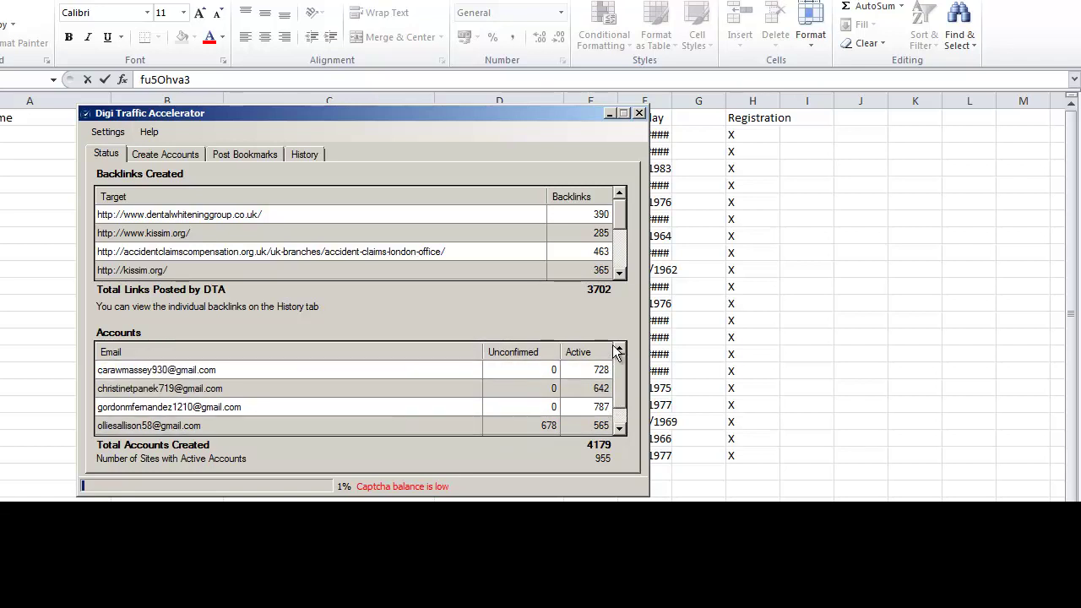
scroll(621, 397, "down", 1)
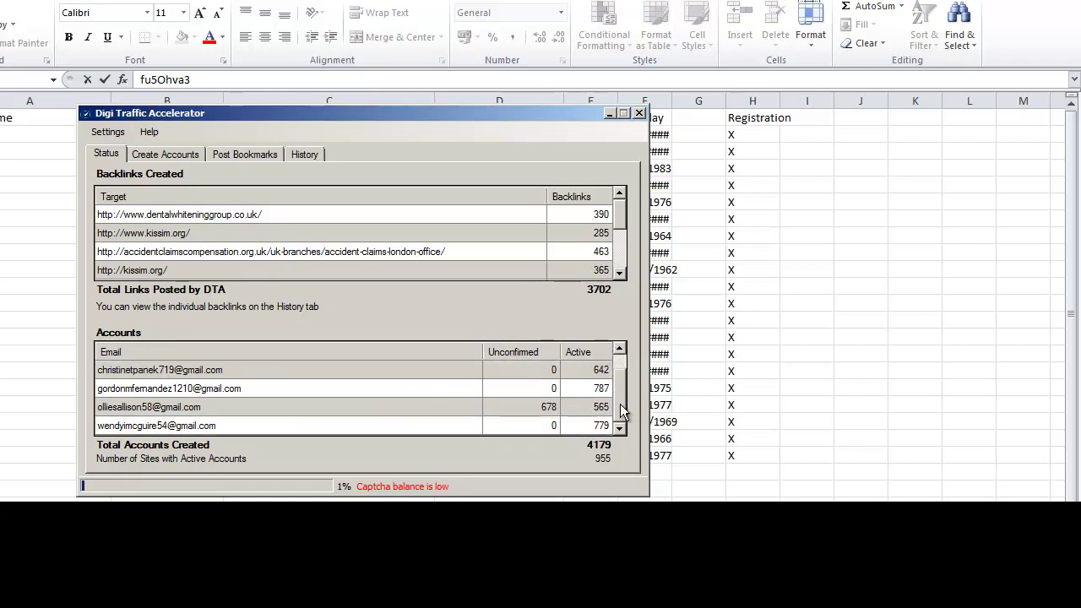
scroll(621, 380, "up", 1)
scroll(621, 397, "down", 1)
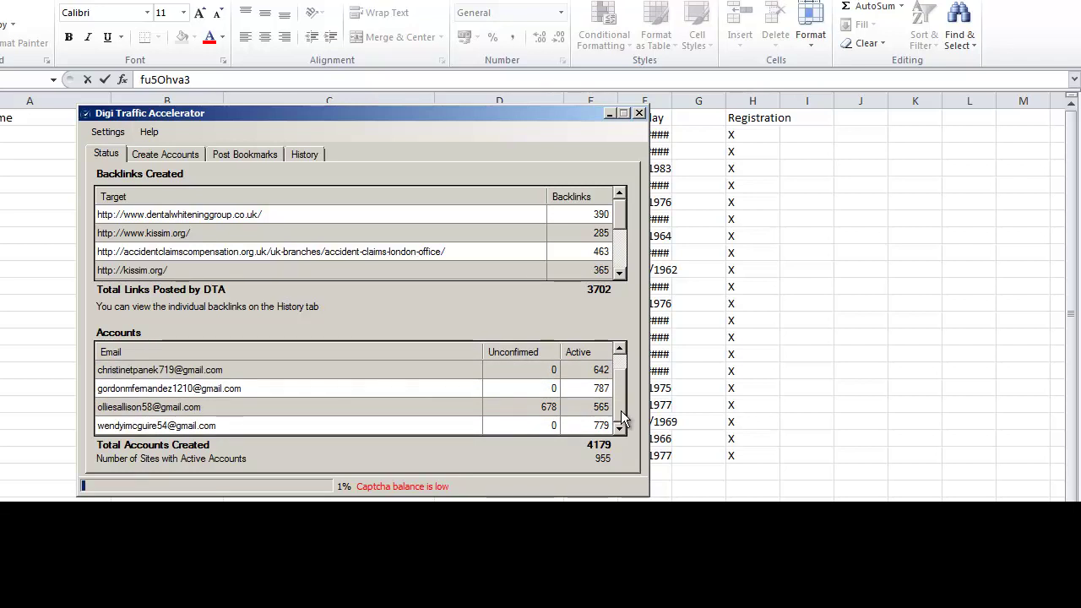
scroll(621, 388, "up", 1)
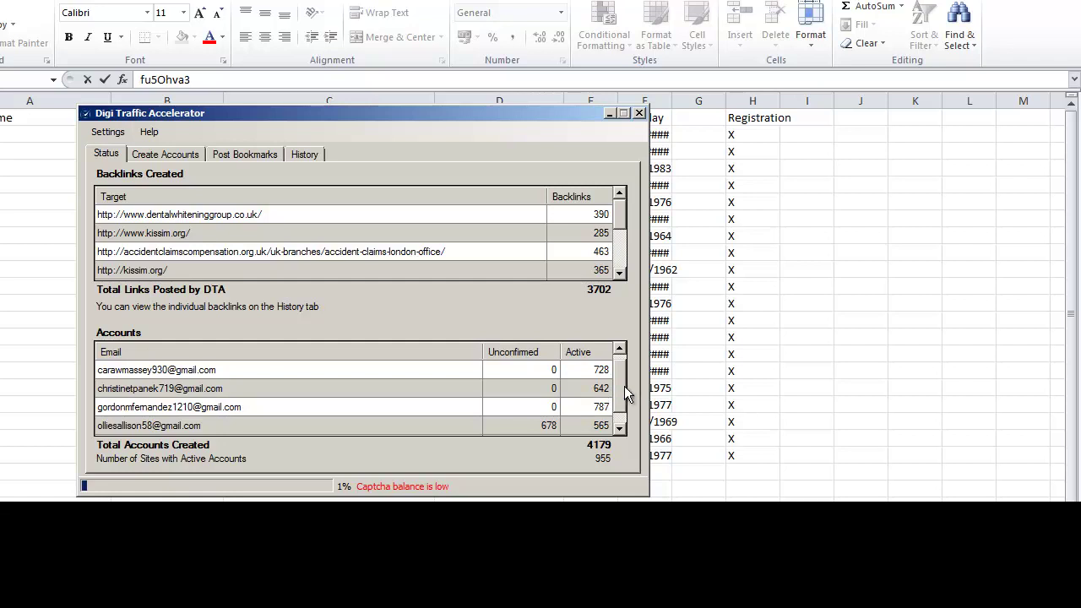
left_click(621, 424)
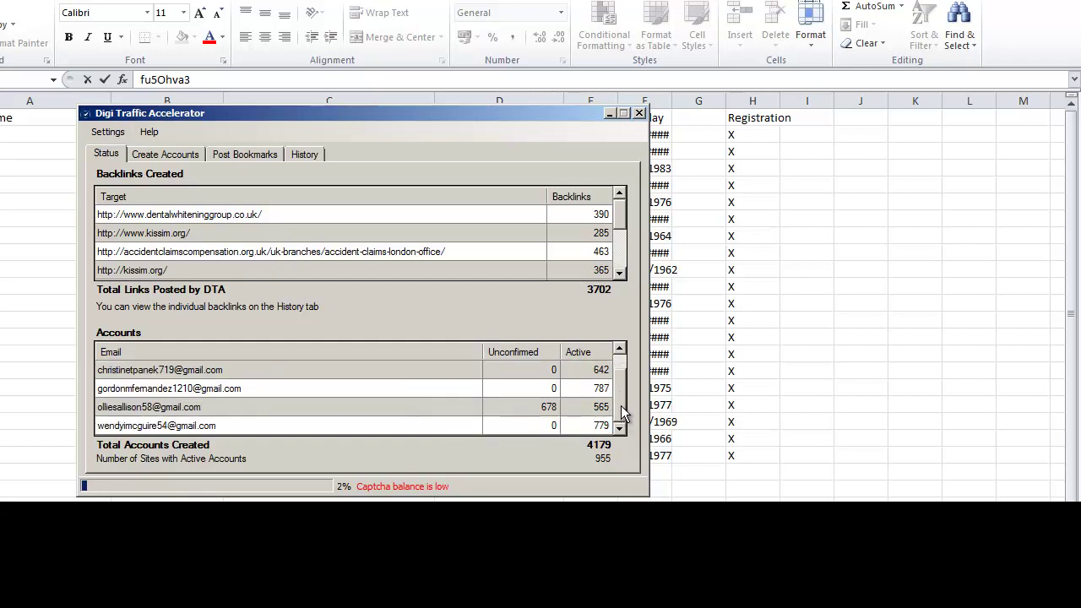
scroll(621, 384, "up", 1)
left_click(622, 428)
scroll(621, 422, "up", 1)
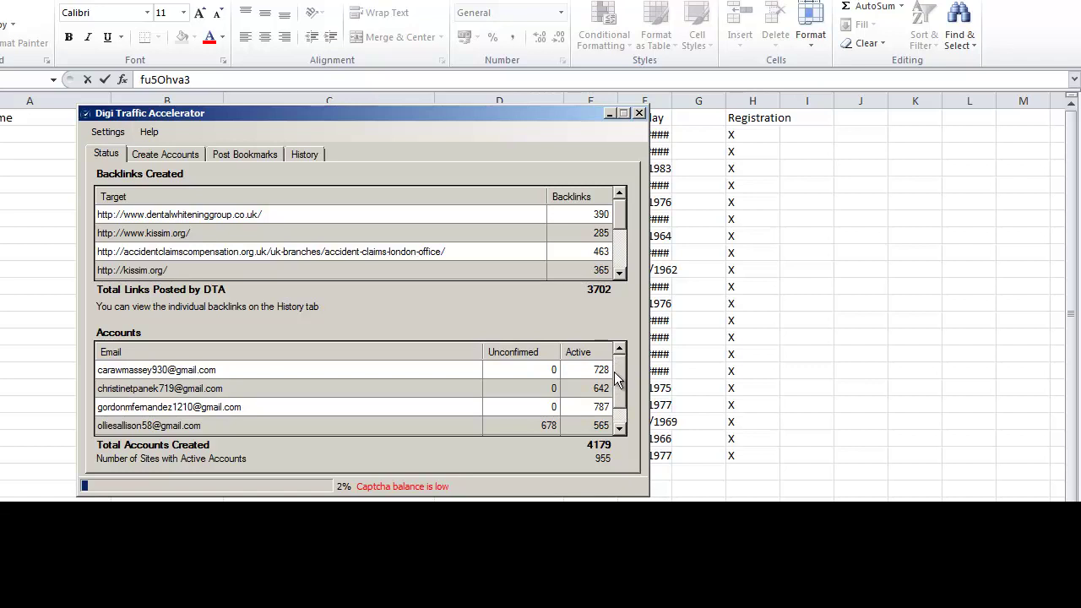
scroll(619, 412, "down", 1)
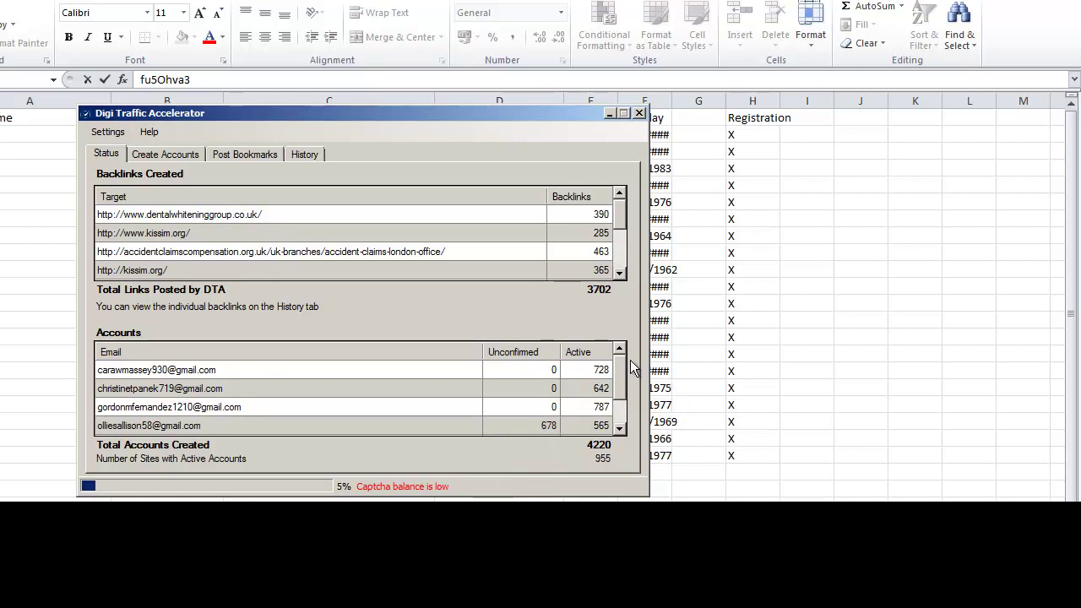
Scroll the Accounts list while creation climbs to 4220 accounts at 5%
scroll(621, 364, "down", 1)
scroll(620, 365, "down", 1)
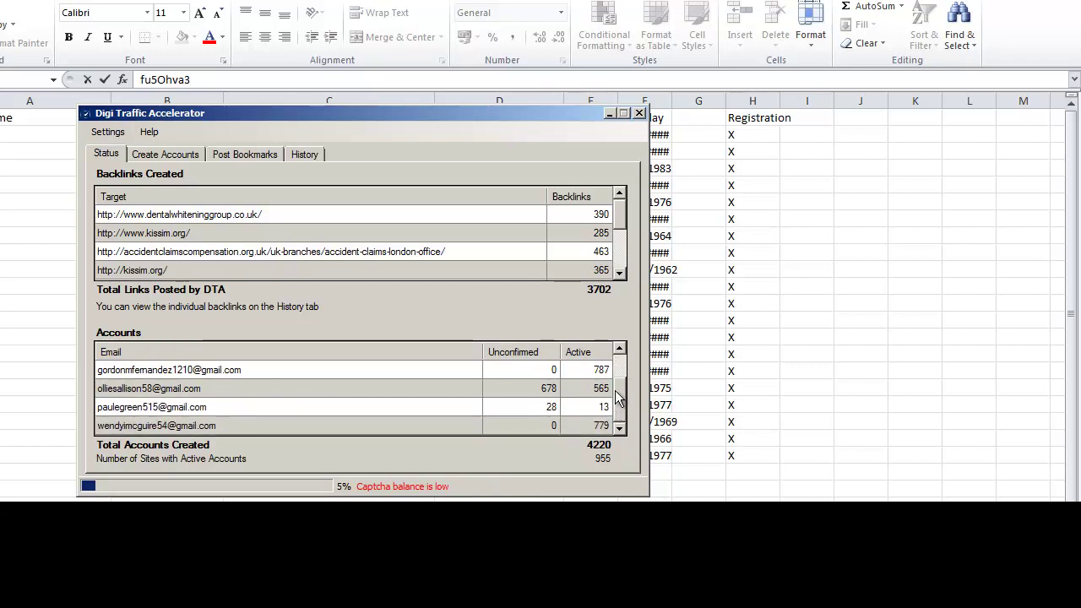
scroll(618, 379, "down", 2)
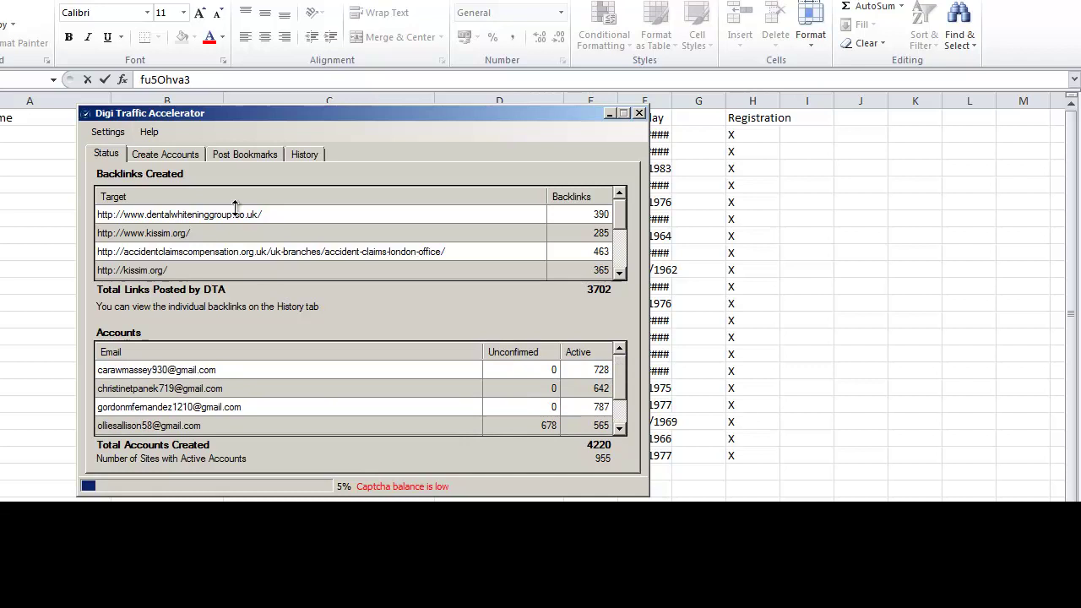
Cycle through Post Bookmarks, Create Accounts and Status tabs, ending on Create Accounts
left_click(245, 155)
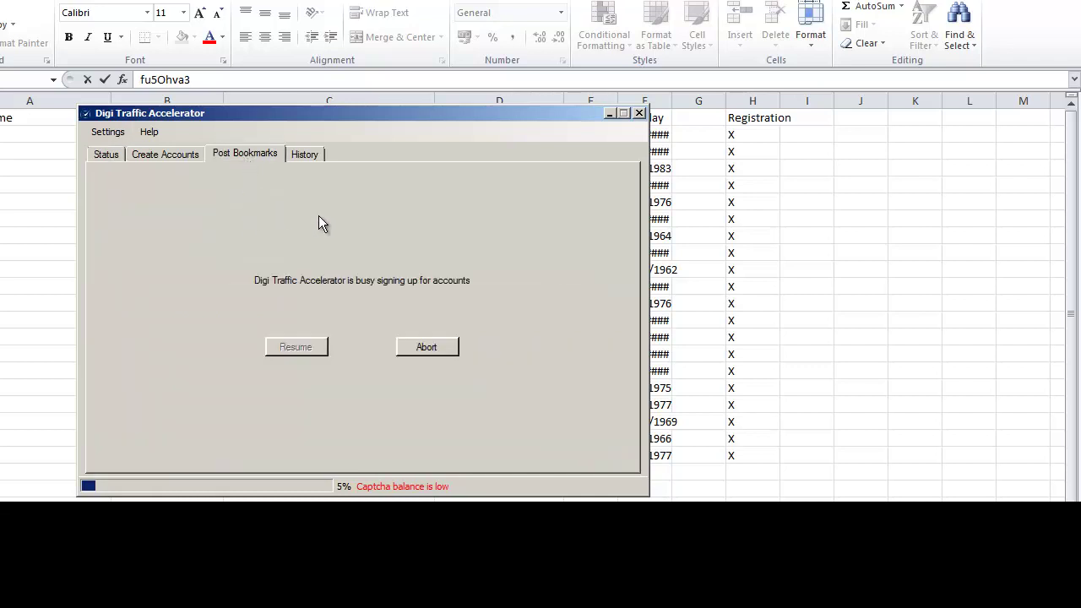
left_click(167, 154)
left_click(244, 158)
left_click(144, 160)
left_click(110, 159)
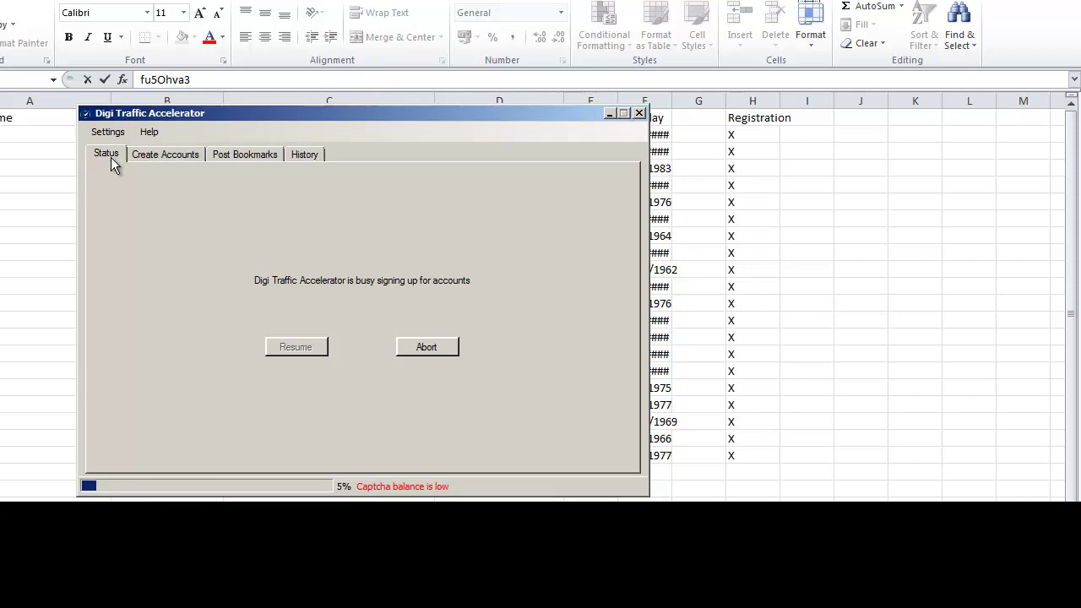
left_click(157, 155)
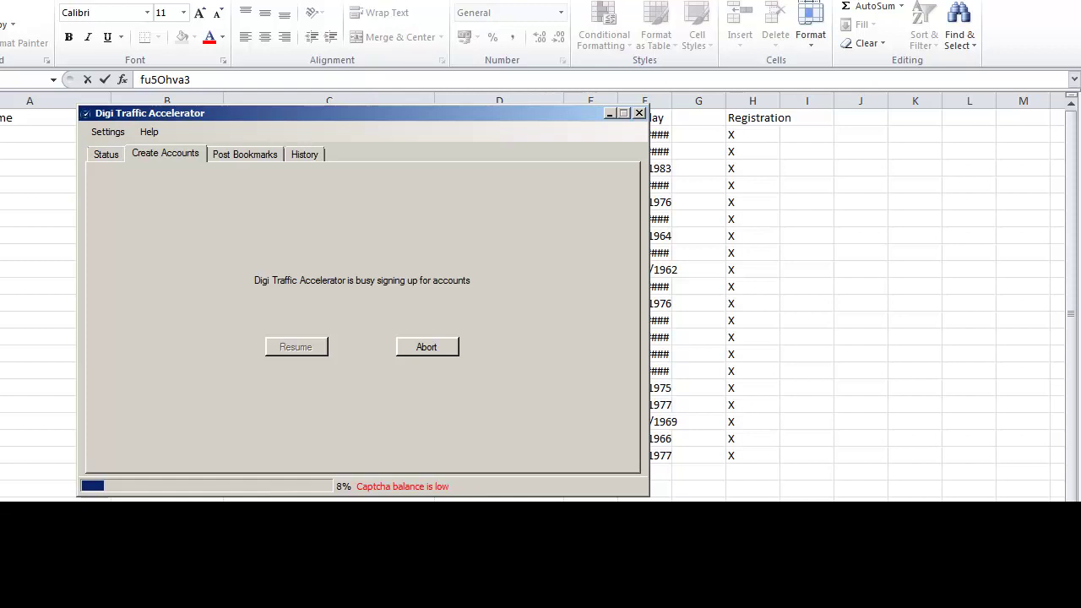
Check the Status totals, then view backlink History for accidentclaimscompensation.org.uk
left_click(106, 156)
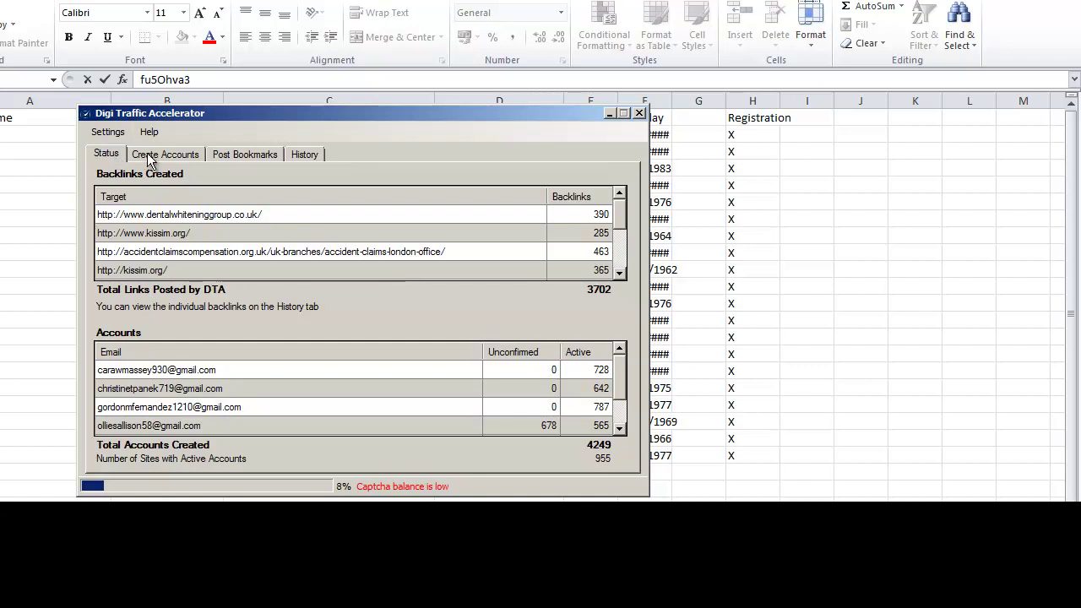
left_click(147, 157)
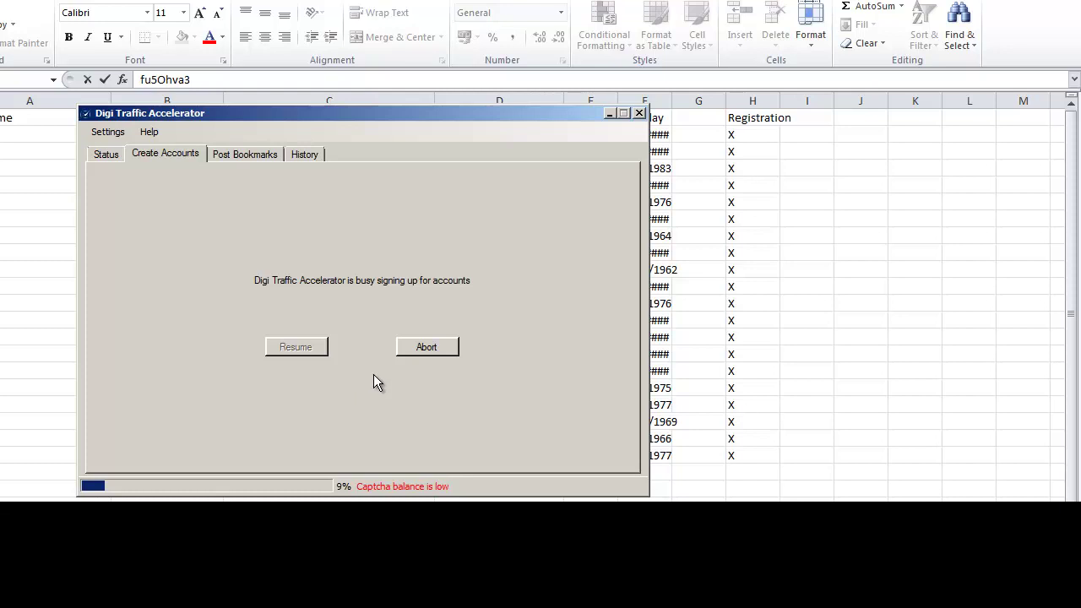
left_click(107, 156)
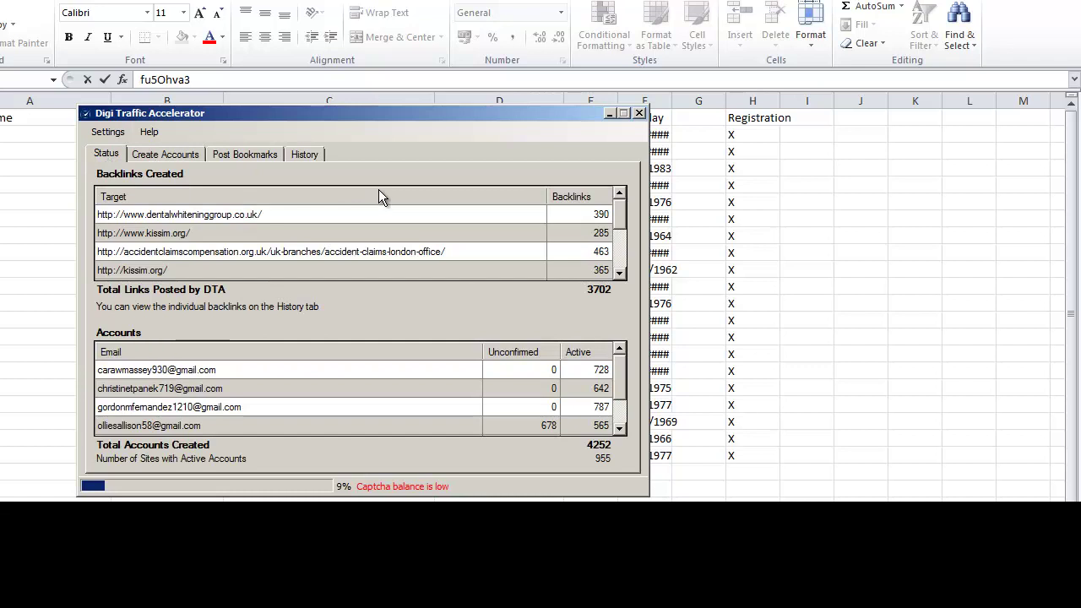
left_click(304, 156)
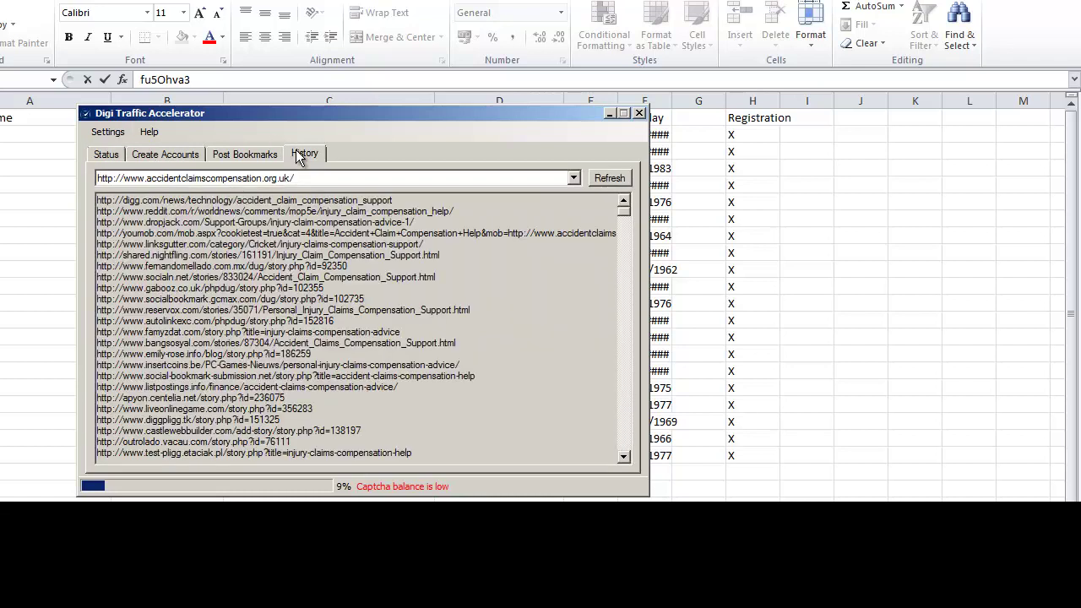
left_click(573, 178)
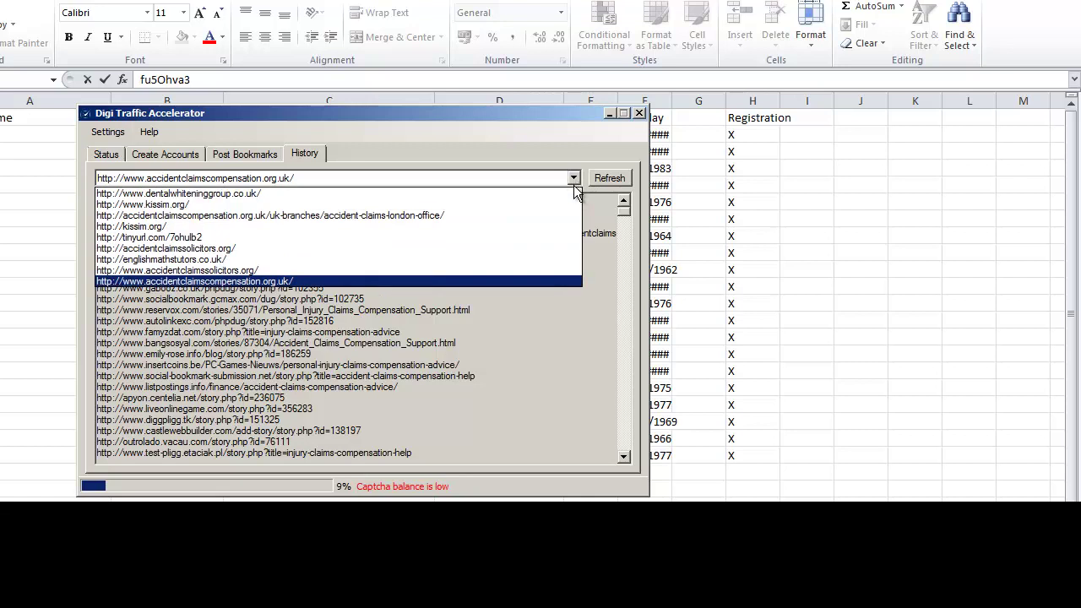
left_click(555, 239)
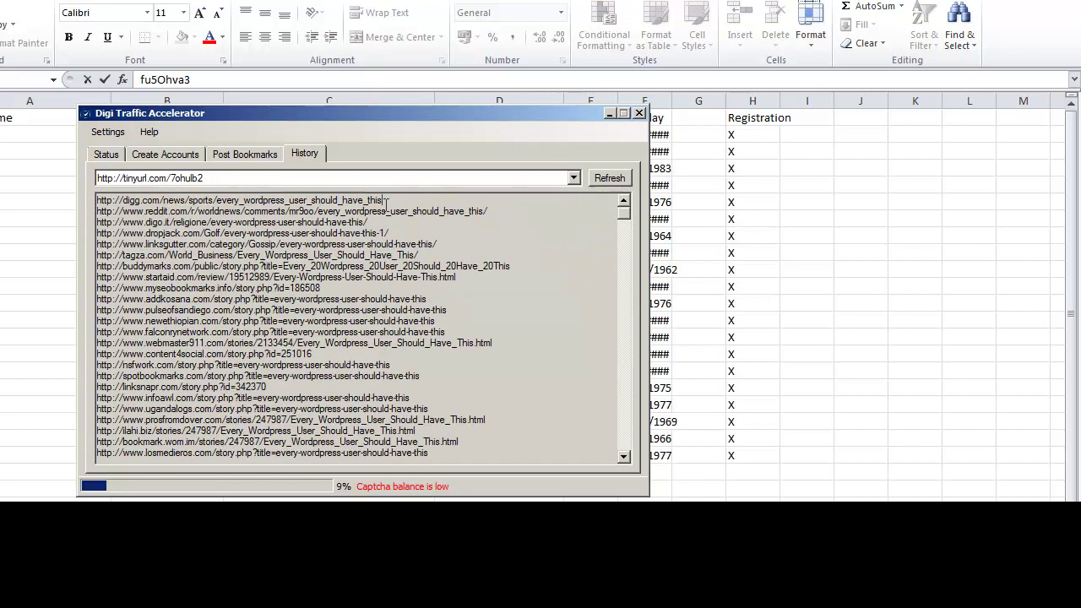
left_click_drag(386, 200, 373, 203)
left_click_drag(98, 200, 593, 492)
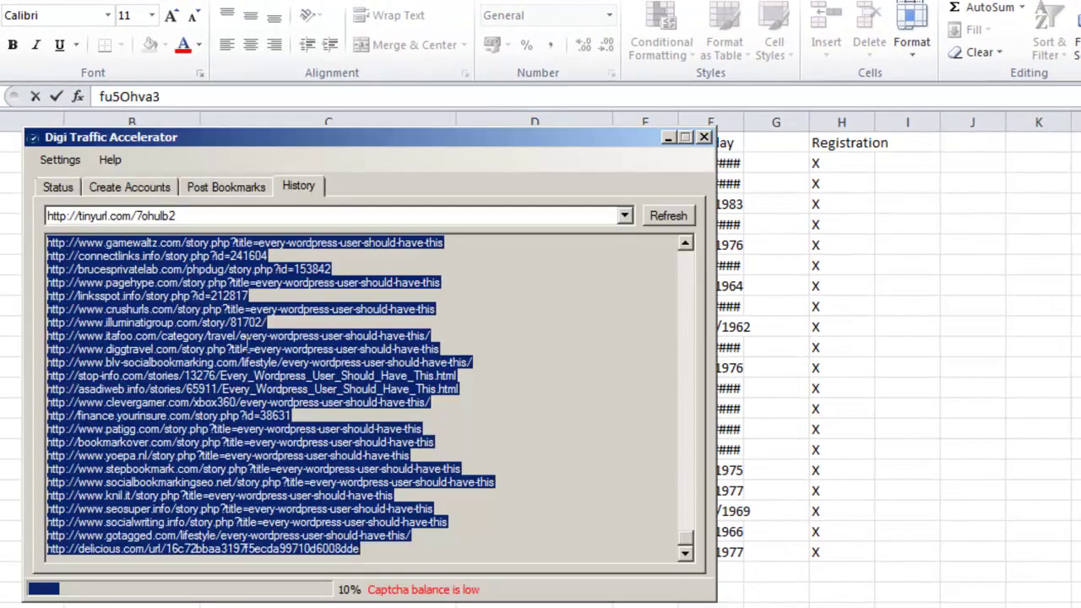
right_click(244, 338)
left_click(282, 397)
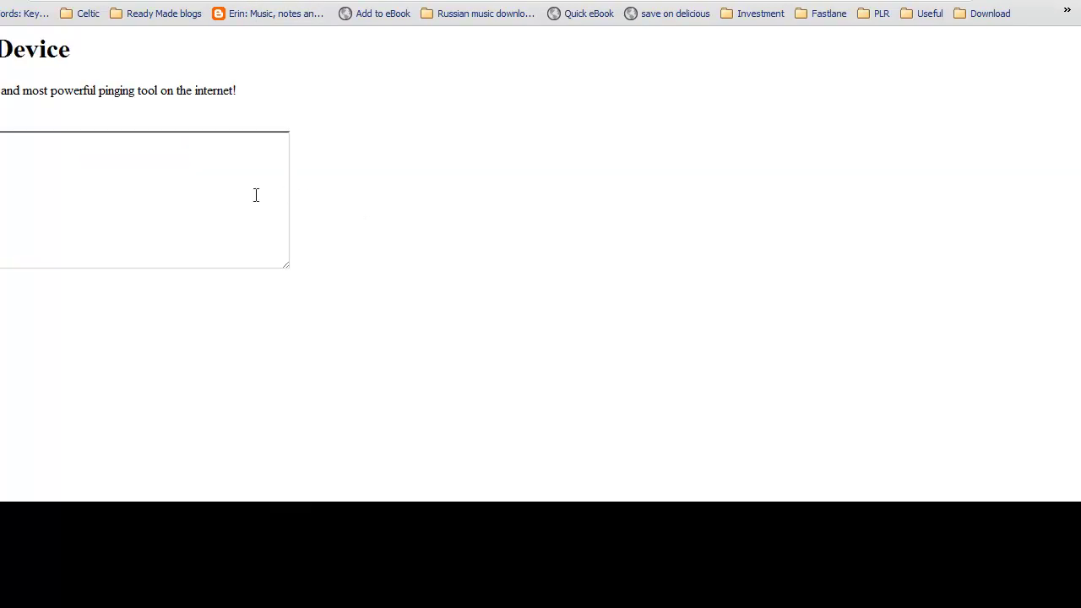
Paste the backlink URLs into Pinging Device, start pinging, and scroll through the Ping Sent results
left_click(223, 188)
key("ctrl+v")
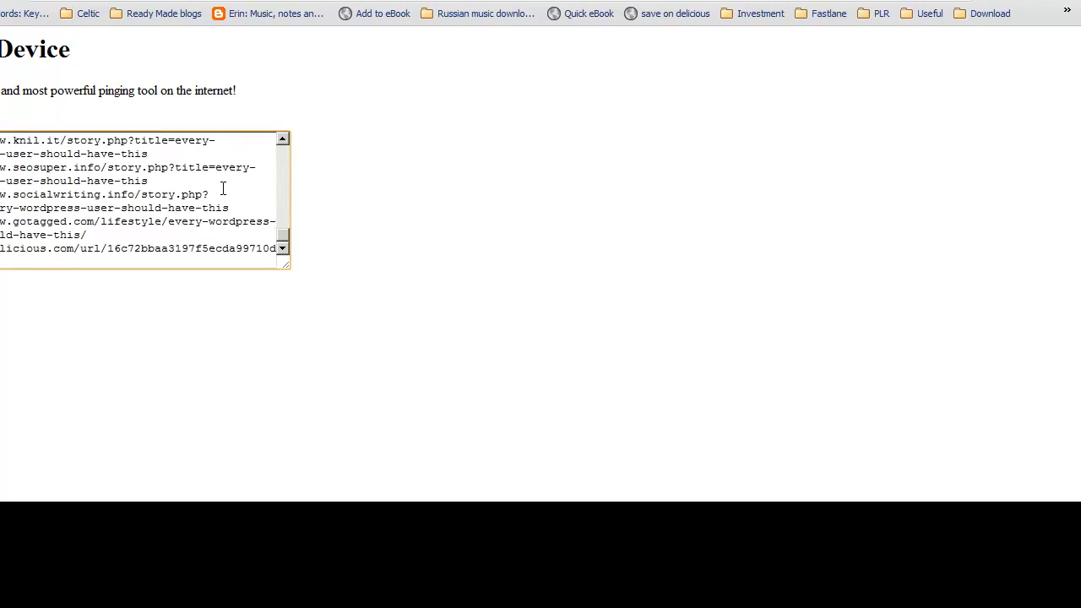
left_click(871, 451)
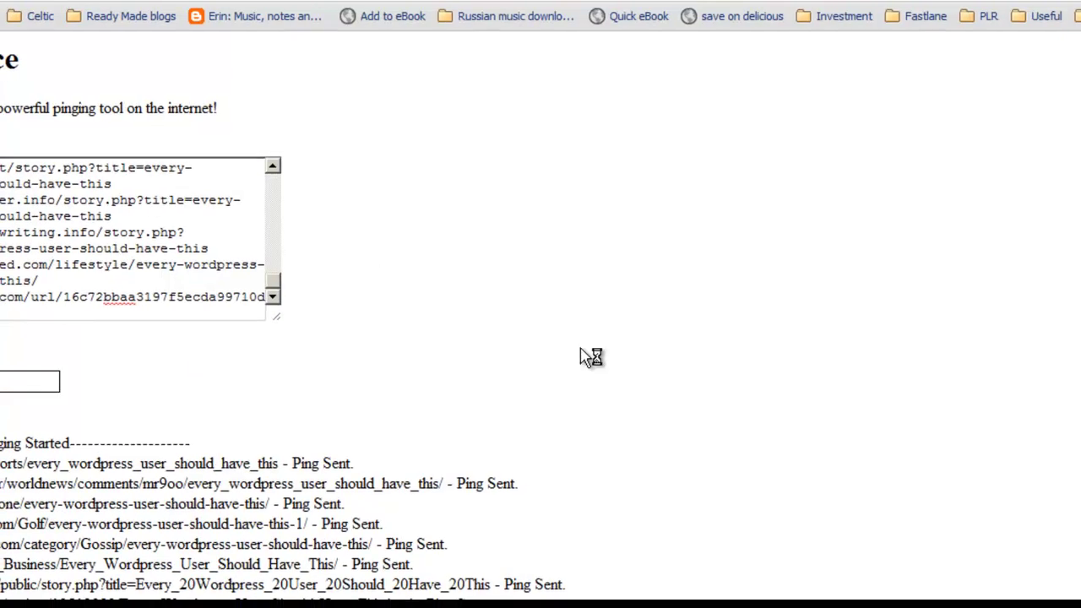
scroll(1078, 277, "down", 2)
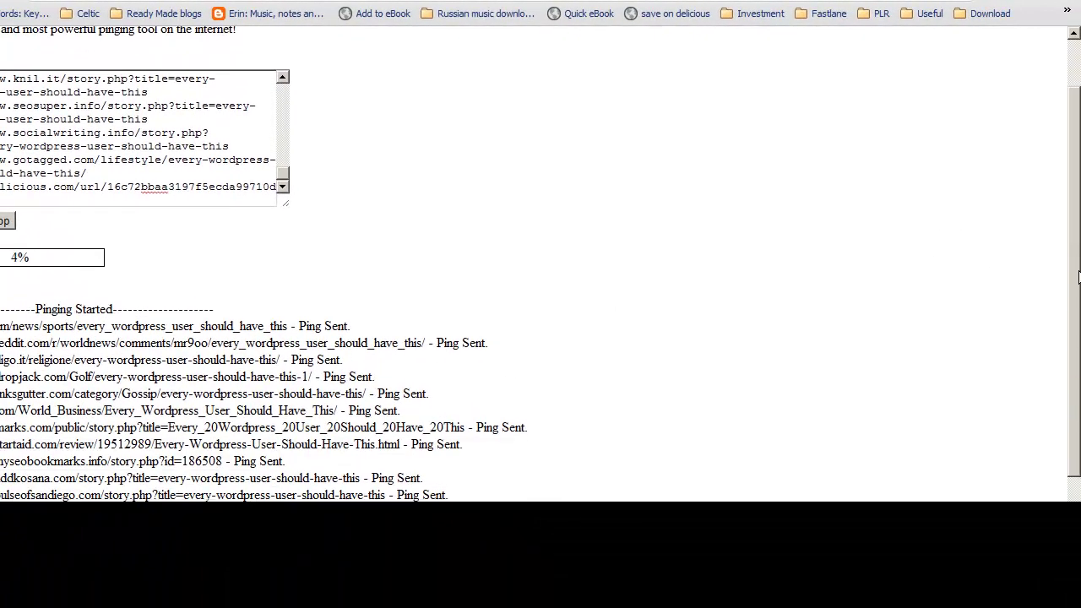
scroll(1078, 277, "down", 2)
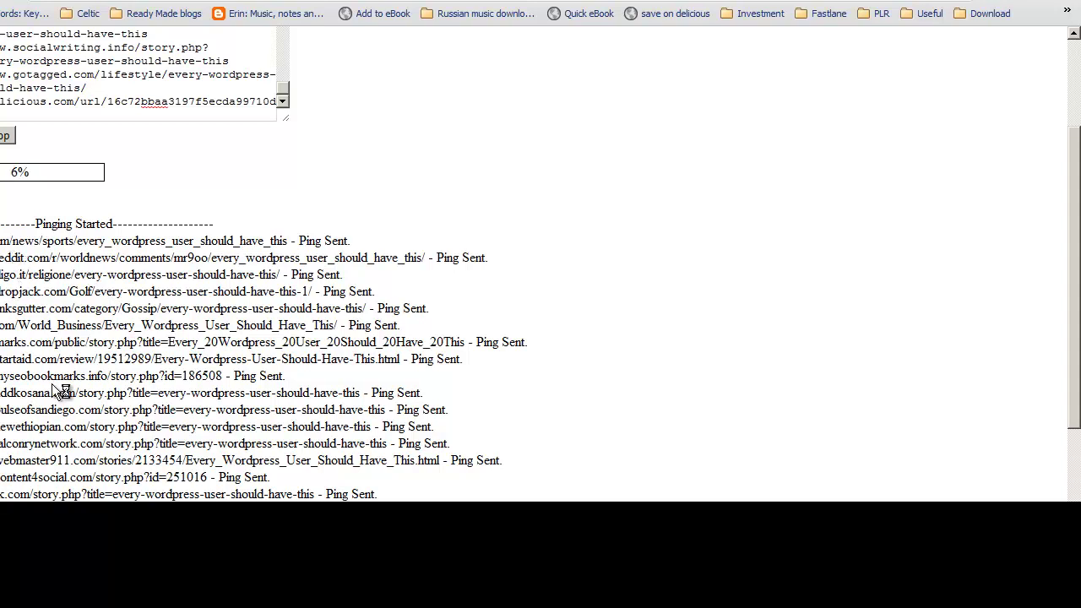
left_click_drag(1078, 268, 1066, 167)
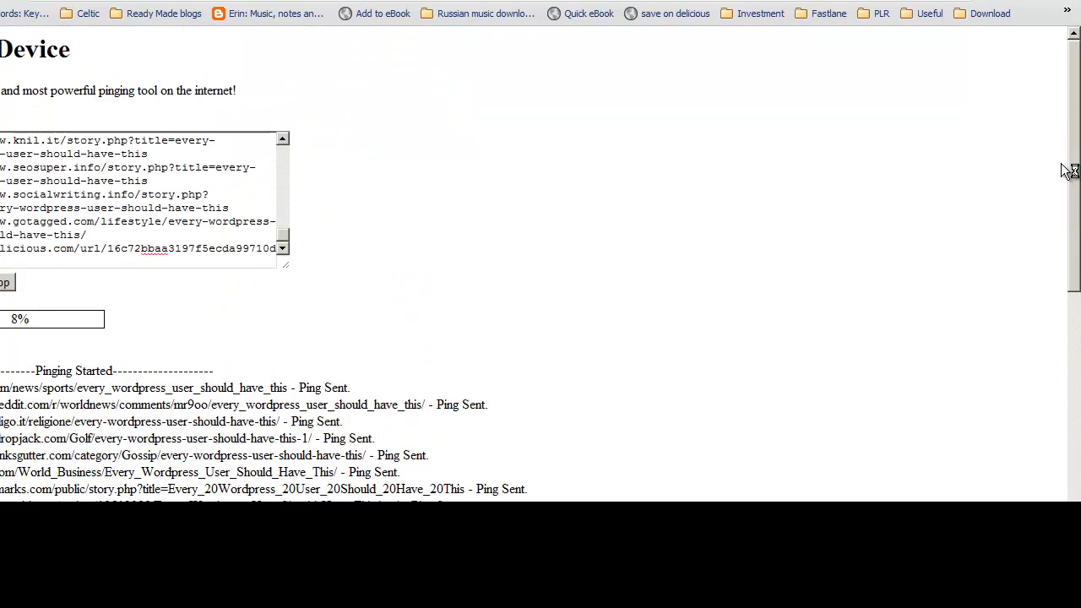